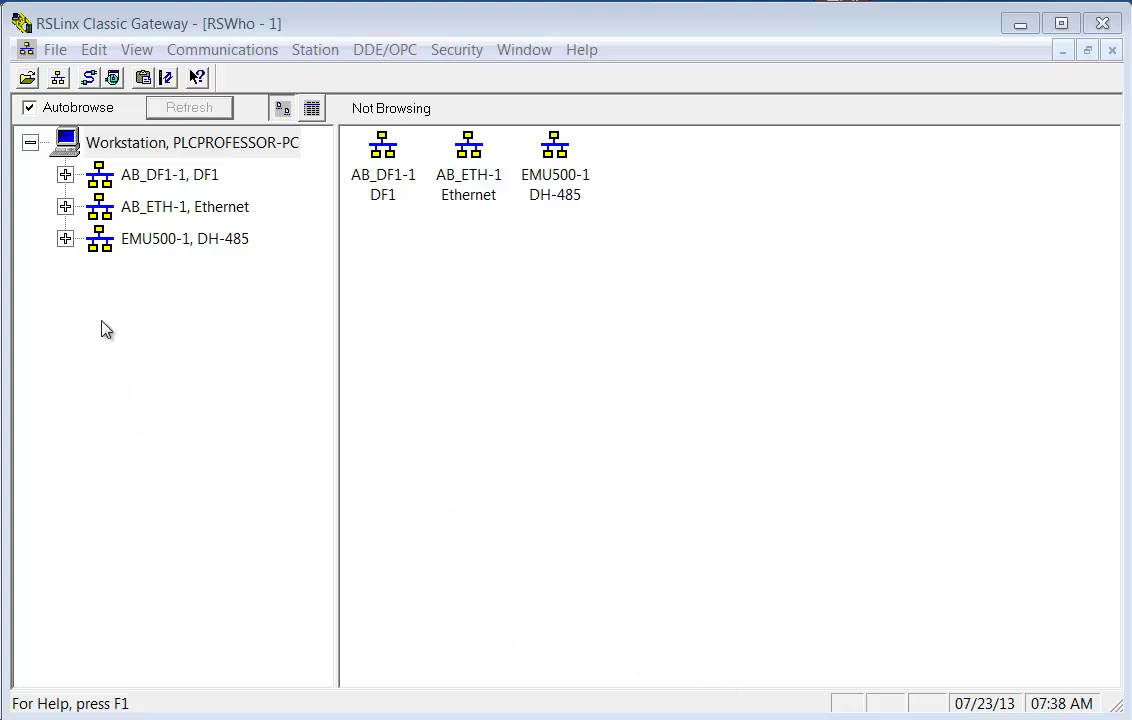
- Expand and collapse the AB_ETH-1 Ethernet and EMU500-1 emulator driver branches
left_click(65, 206)
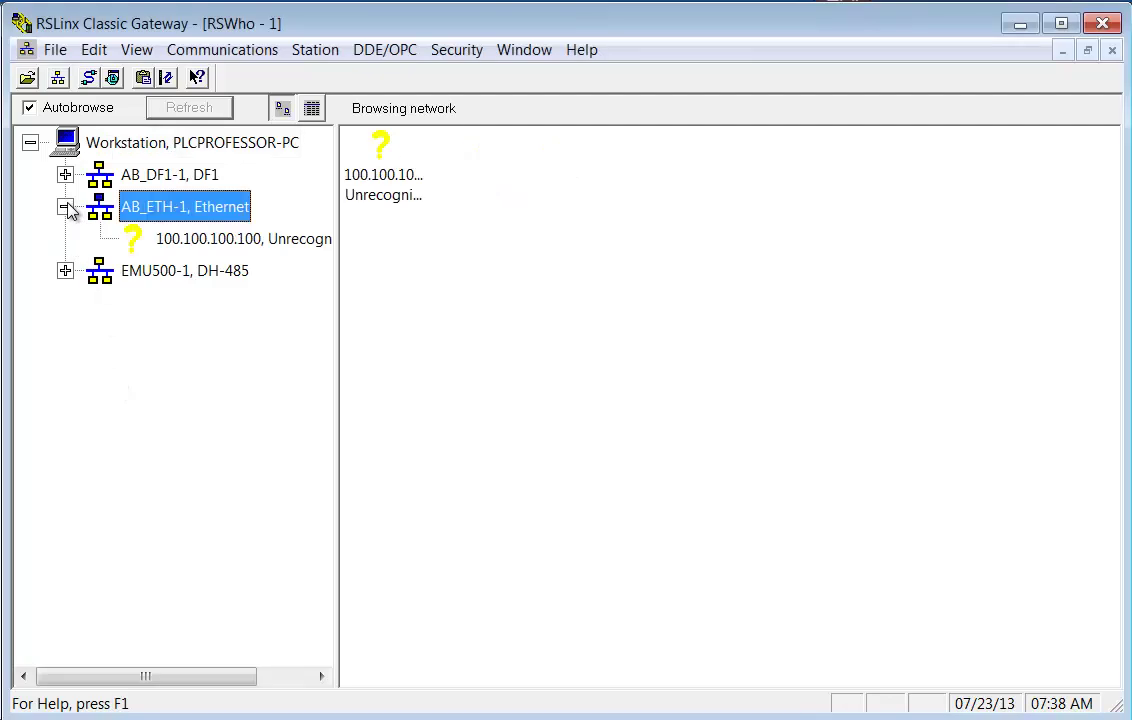
left_click(65, 206)
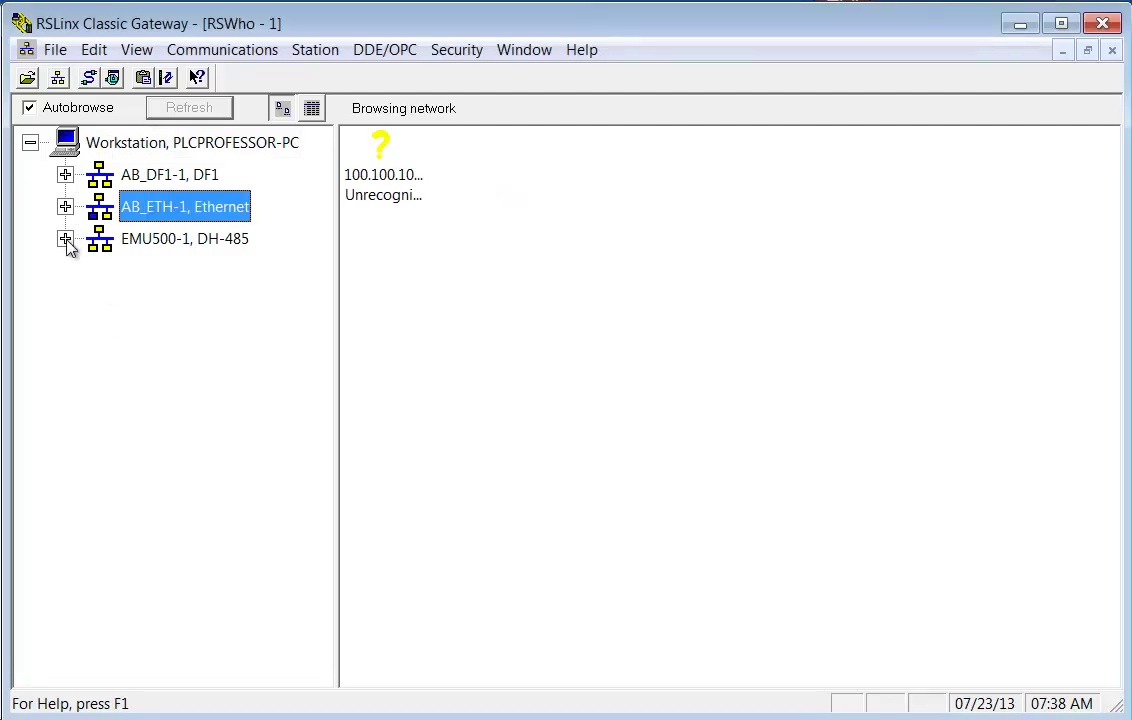
left_click(65, 239)
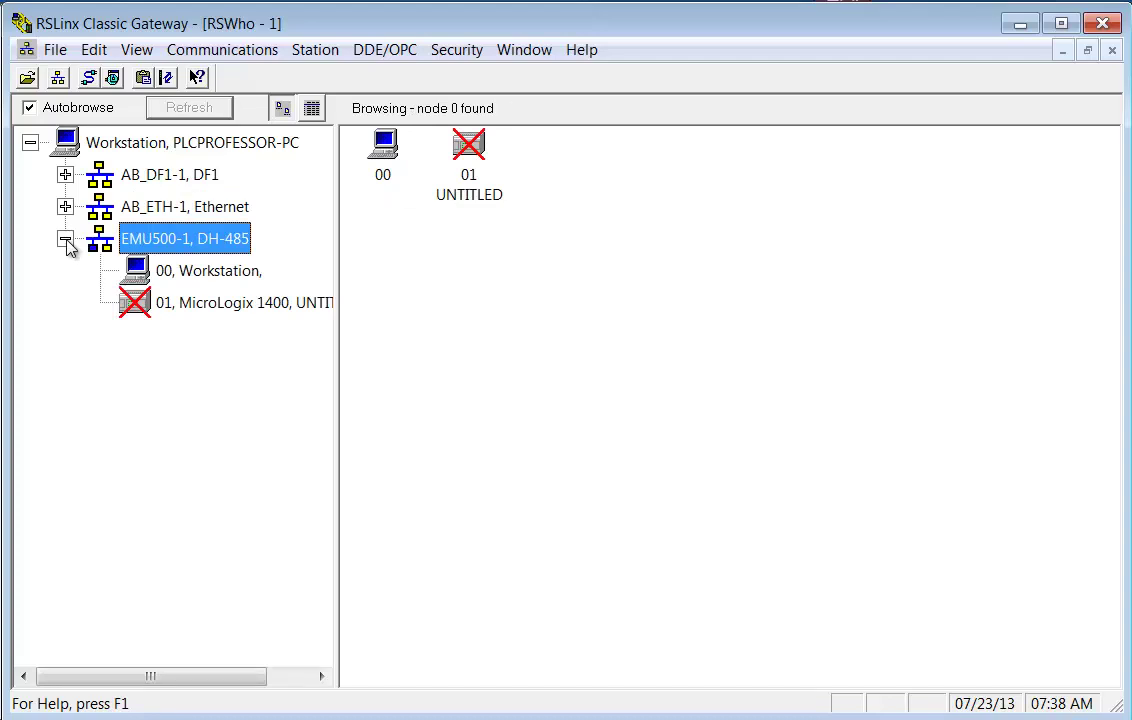
left_click(65, 240)
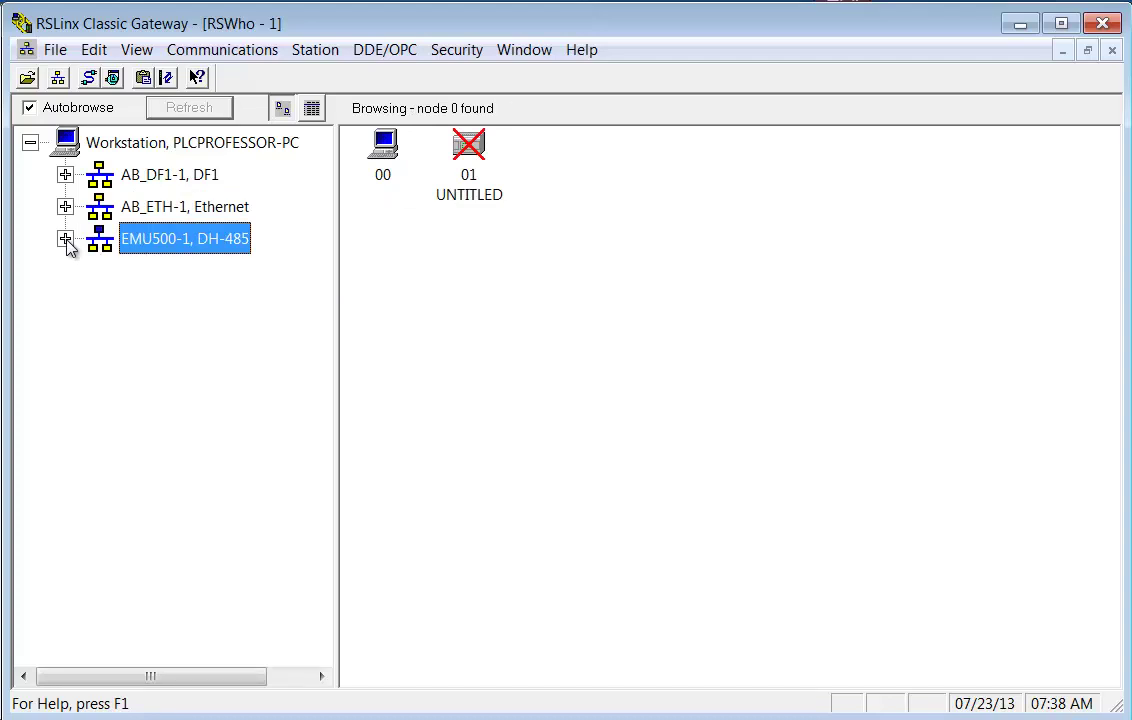
- Expand AB_DF1-1 and the CompactLogix processor to show its backplane, then widen the tree pane
left_click(65, 175)
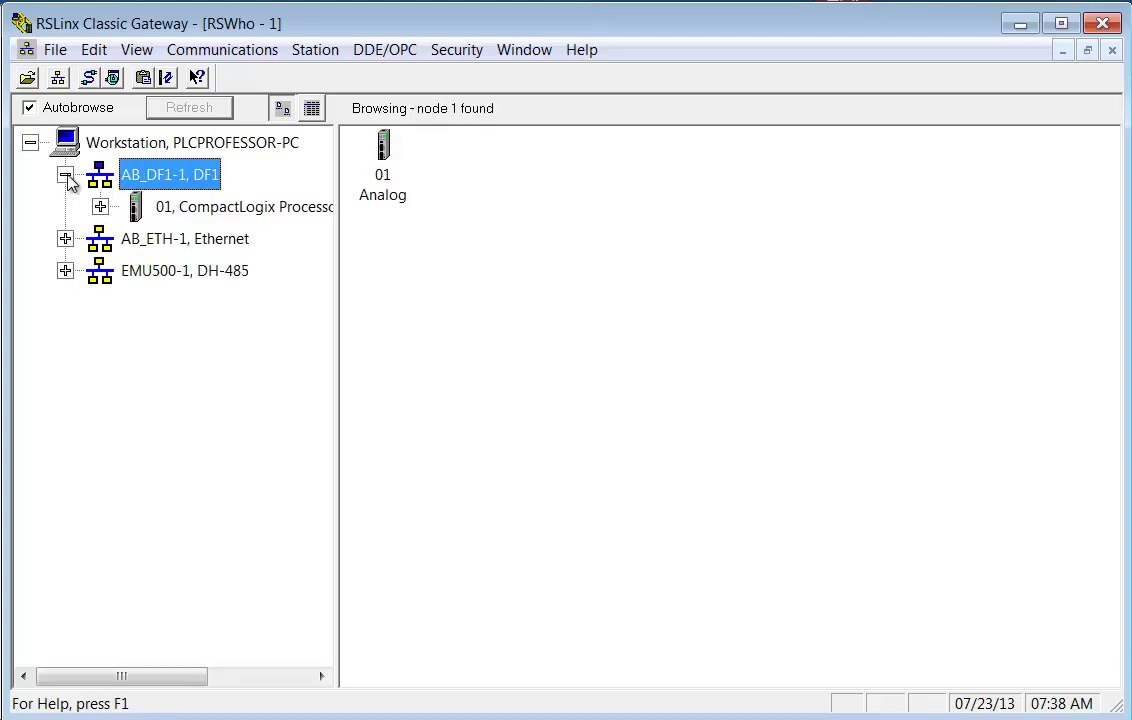
left_click(99, 207)
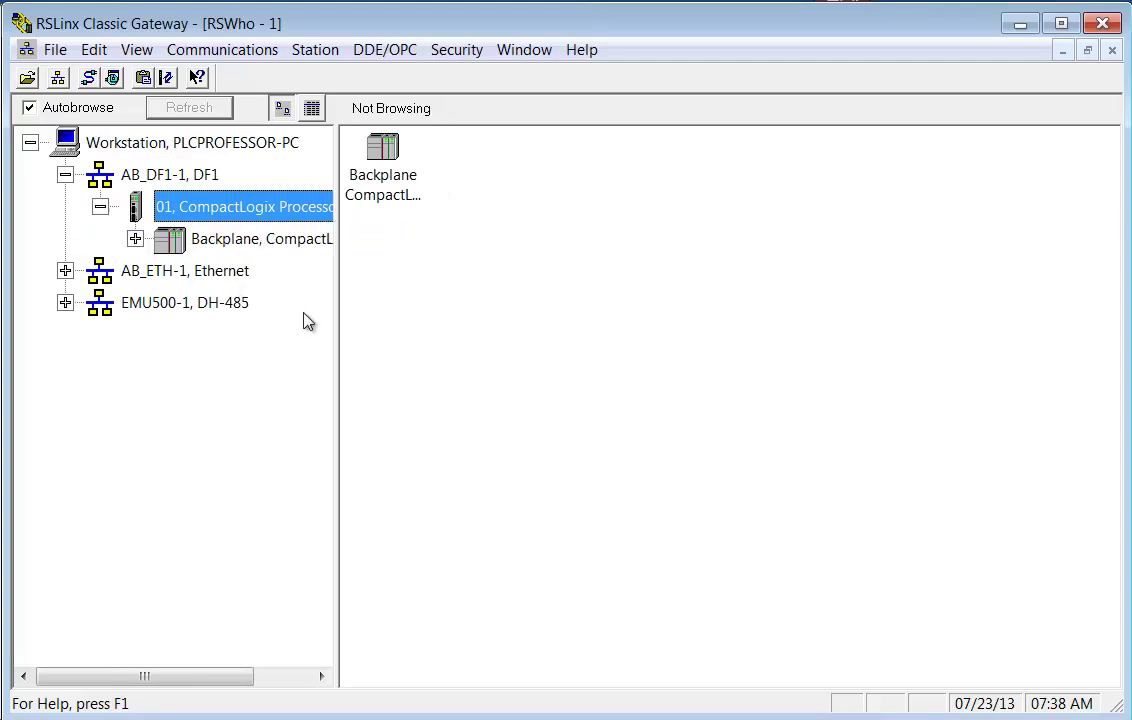
left_click_drag(336, 318, 536, 355)
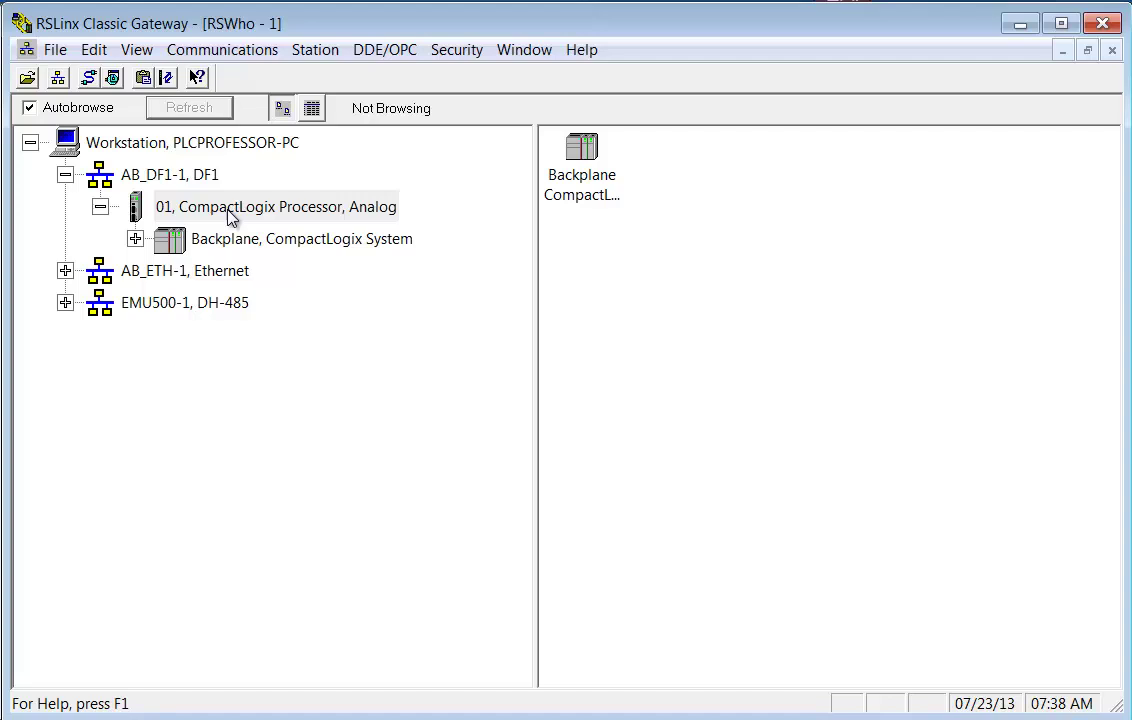
- Expand the CompactLogix backplane to view modules 00, 01 and 03, then collapse AB_DF1-1
left_click(135, 240)
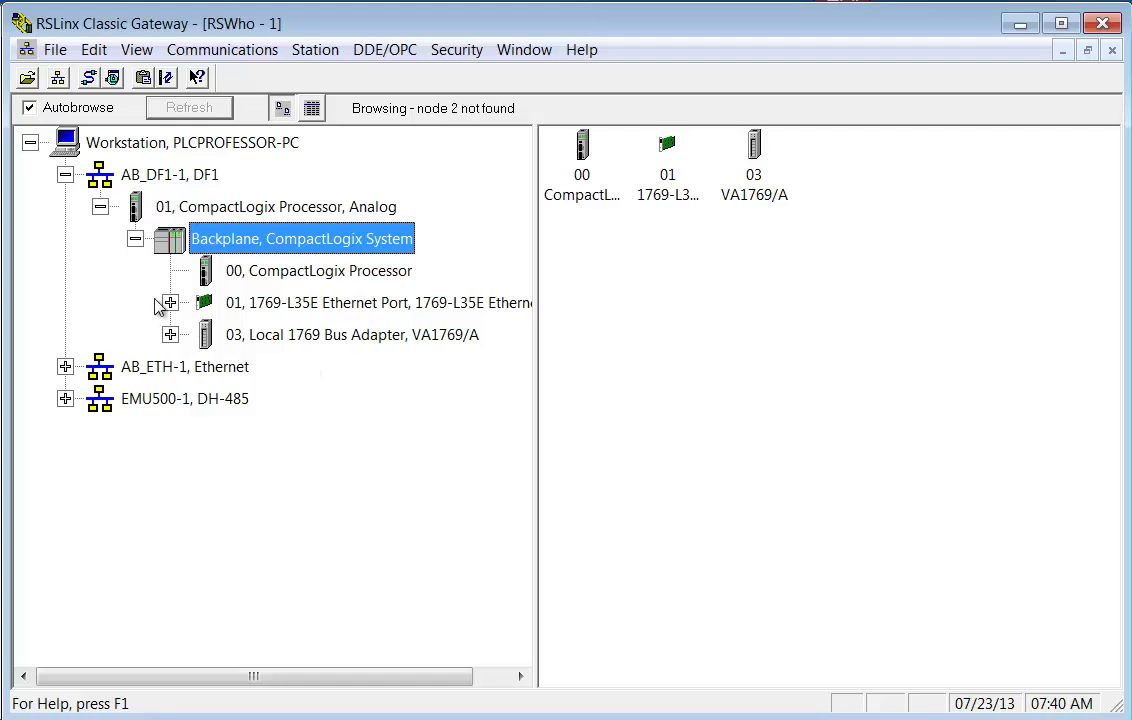
left_click(65, 175)
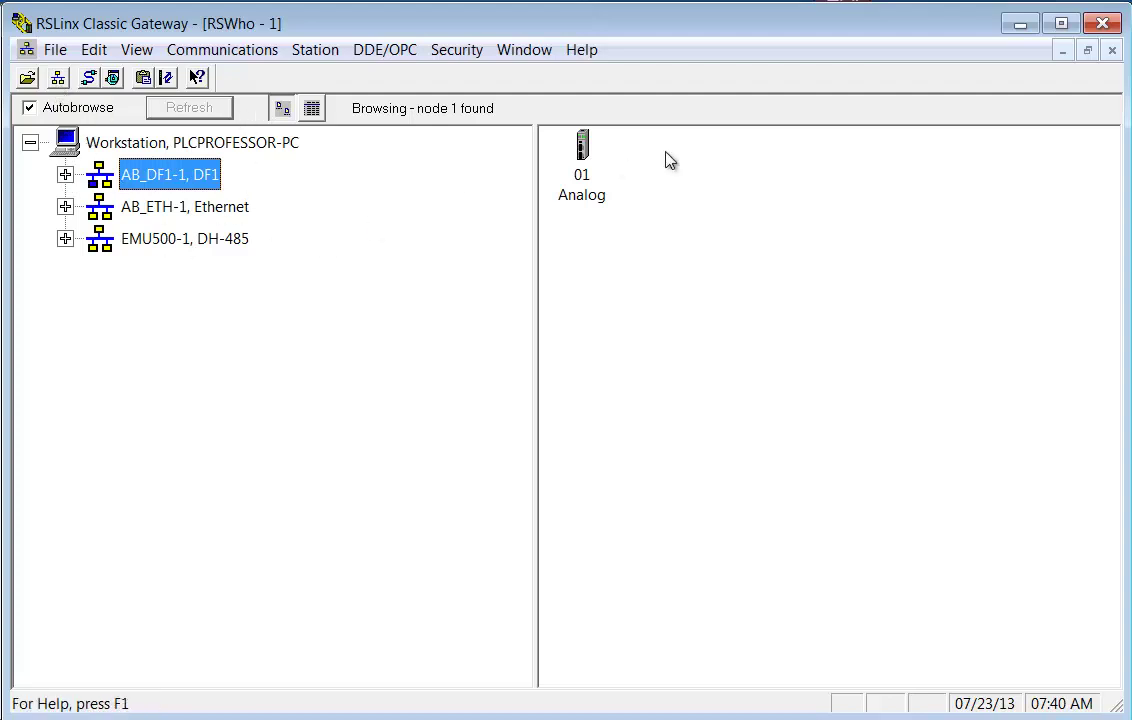
- Close the RSWho - 1 window, reopen it from the toolbar, and close it again
left_click(1111, 49)
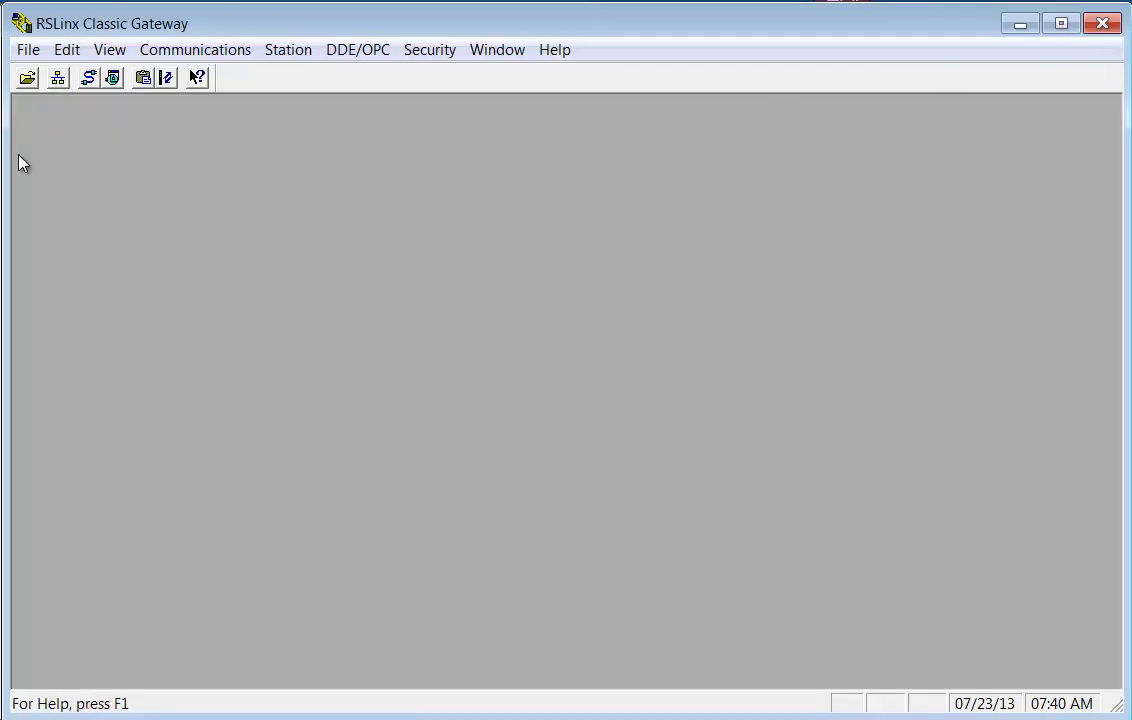
left_click(58, 86)
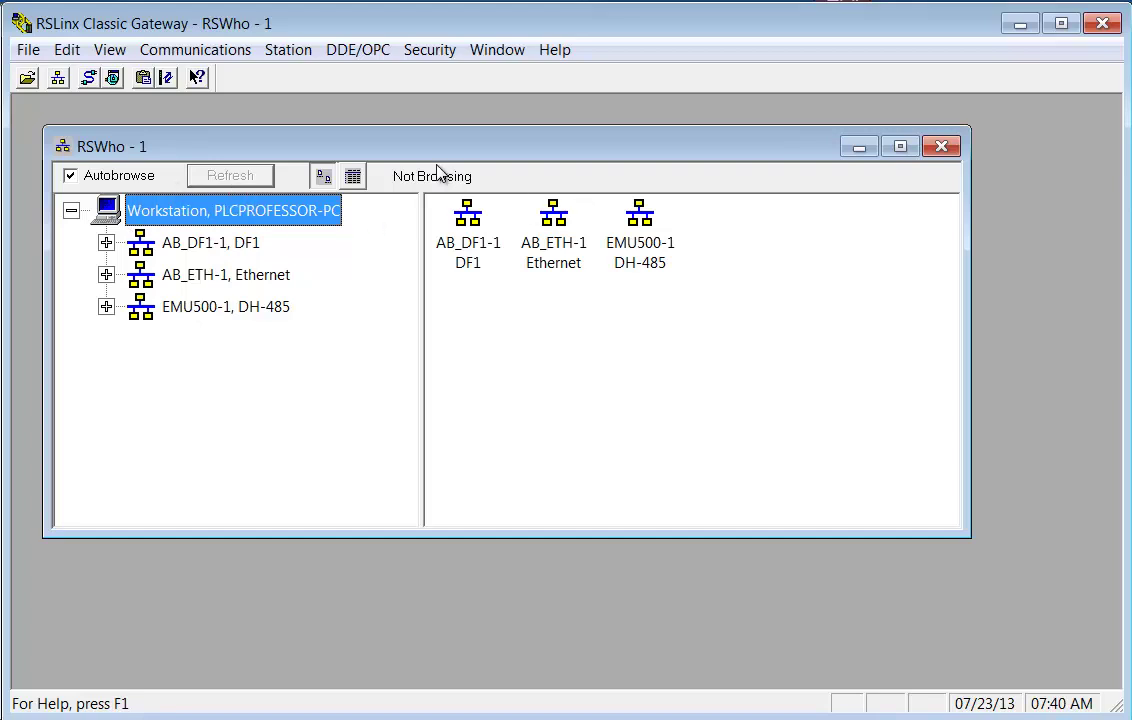
left_click(941, 148)
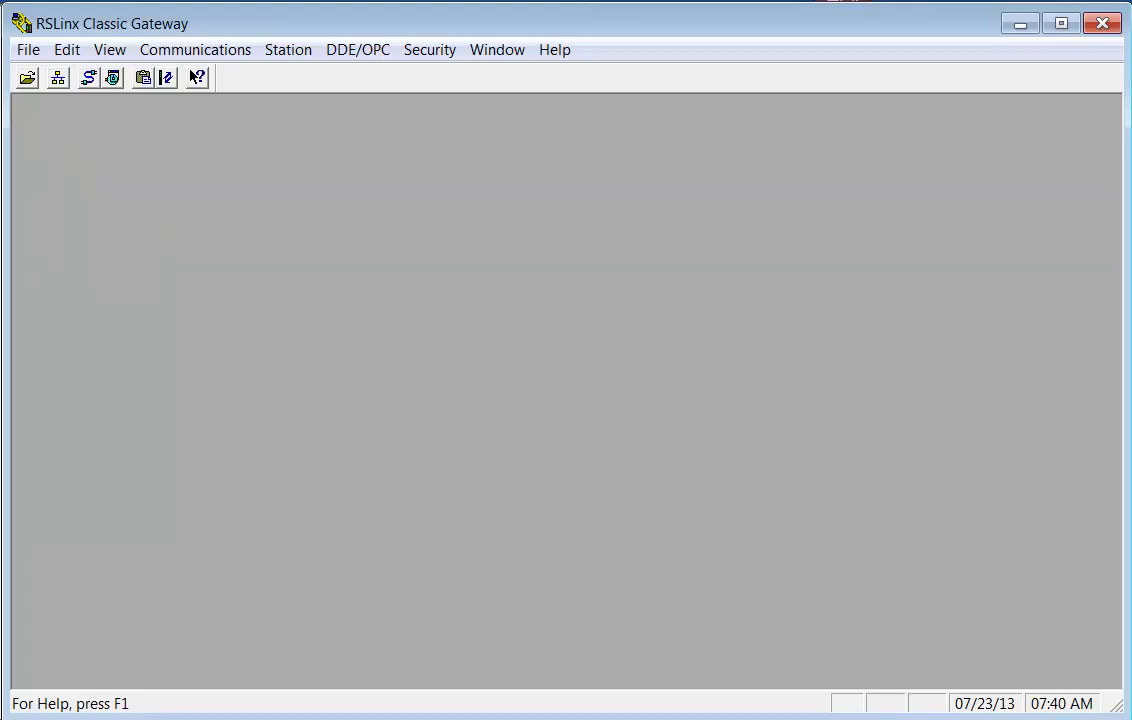
- In Configure Drivers, delete the AB_DF1-1, AB_ETH-1 and EMU500-1 drivers
left_click(89, 79)
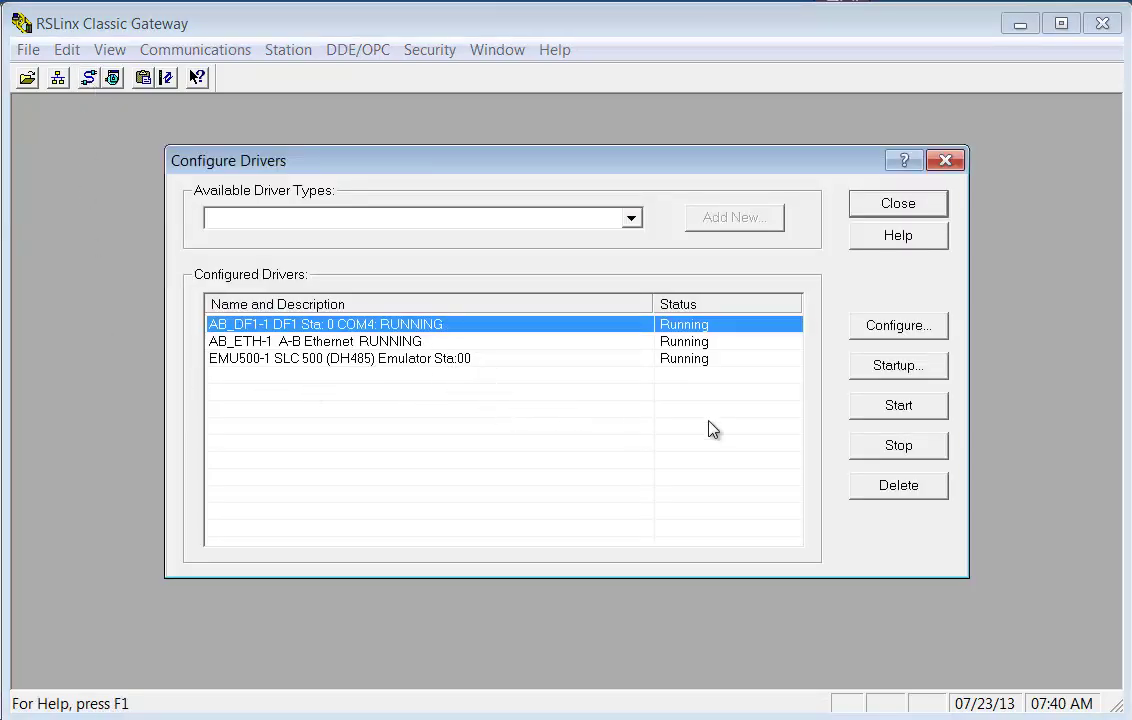
left_click(897, 482)
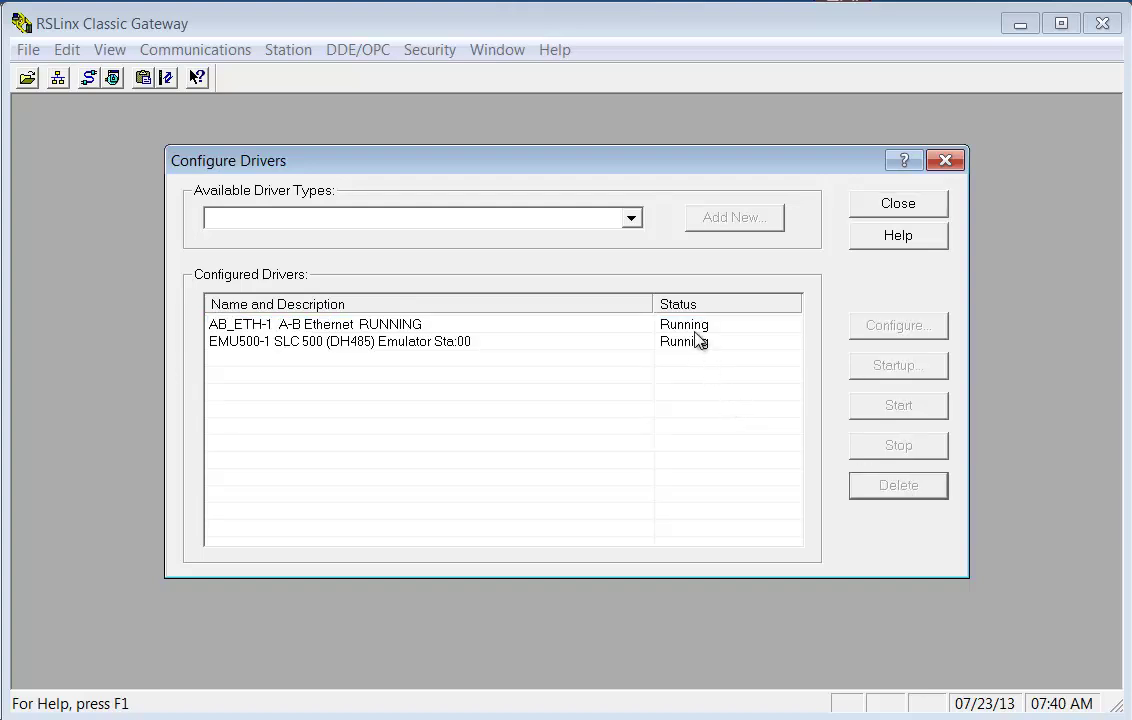
left_click(693, 329)
left_click(897, 489)
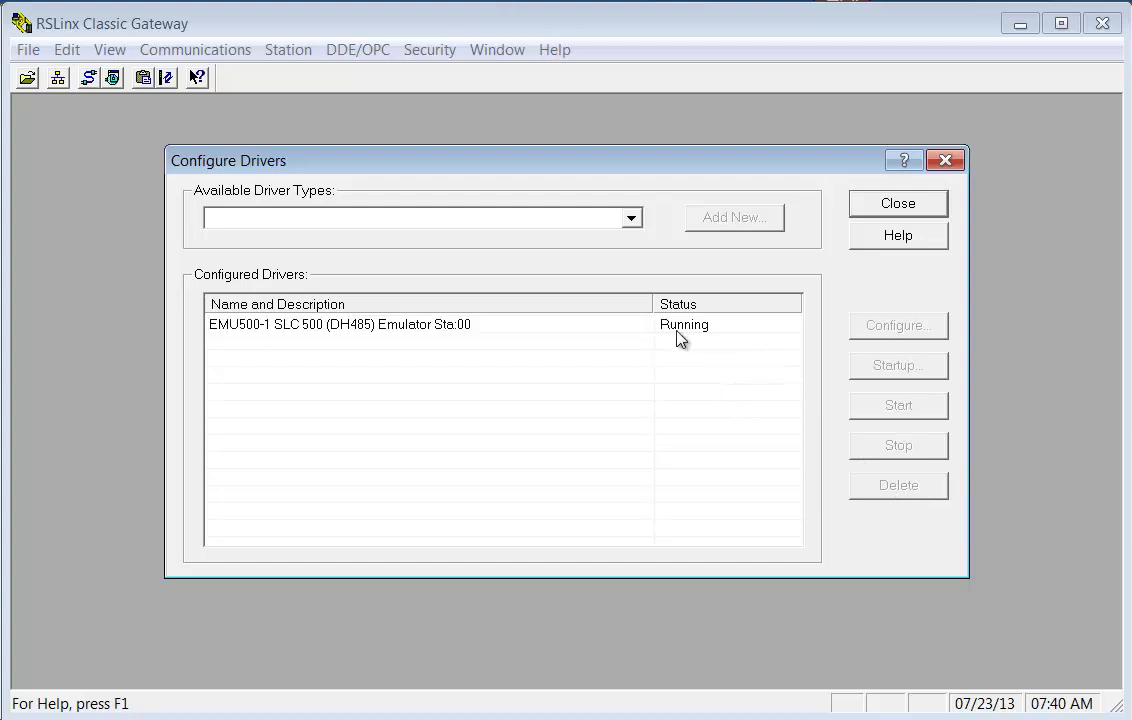
left_click(677, 335)
left_click(884, 482)
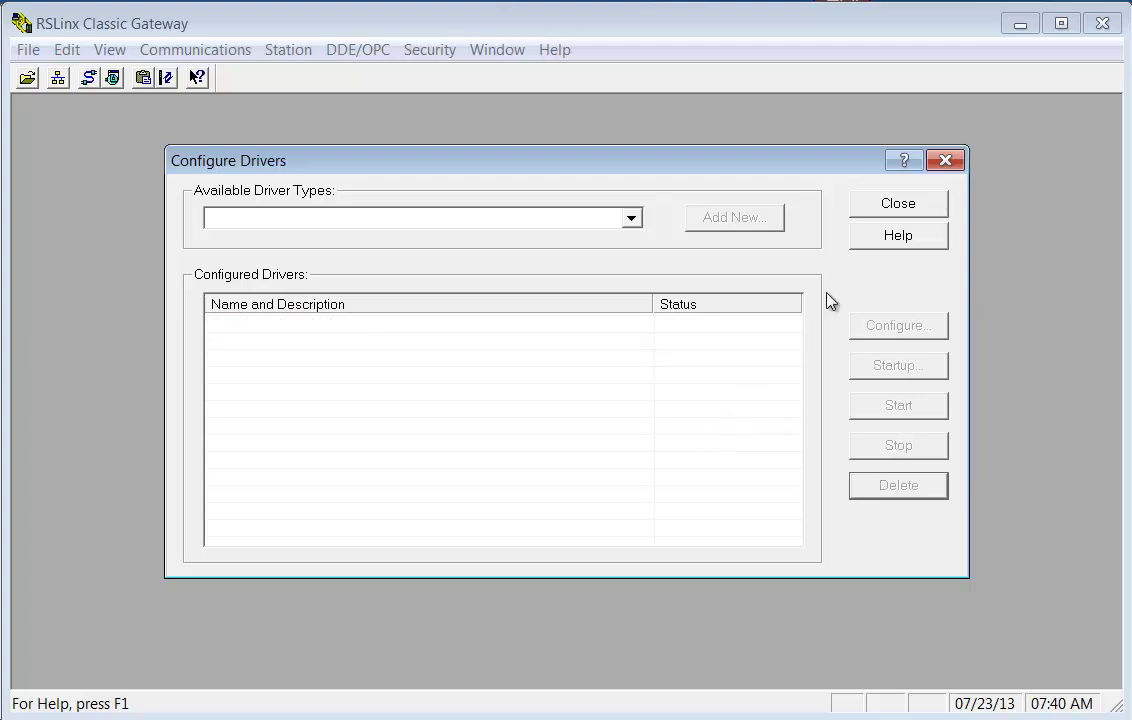
left_click(885, 209)
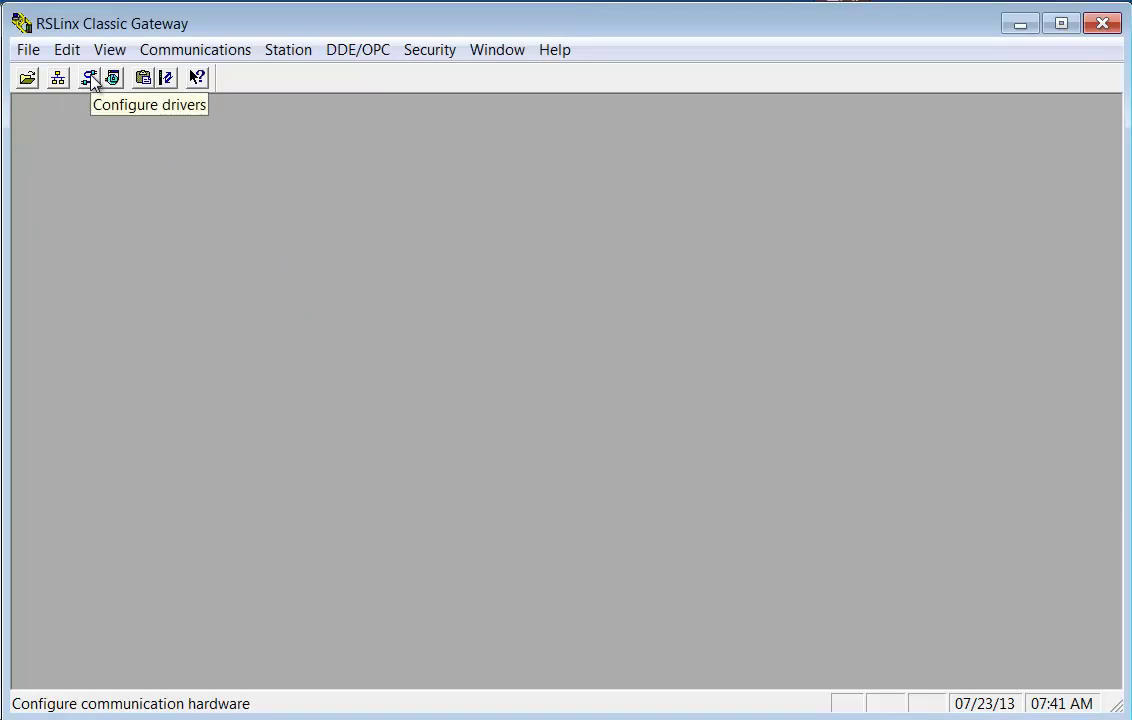
left_click(193, 56)
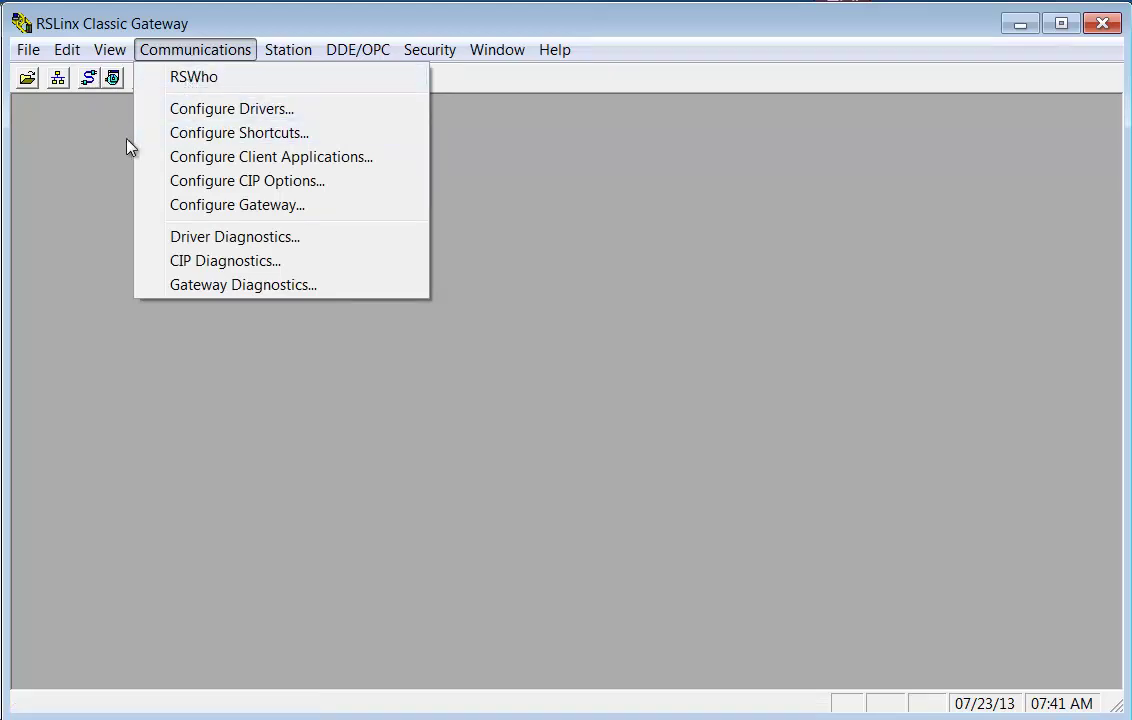
left_click(108, 118)
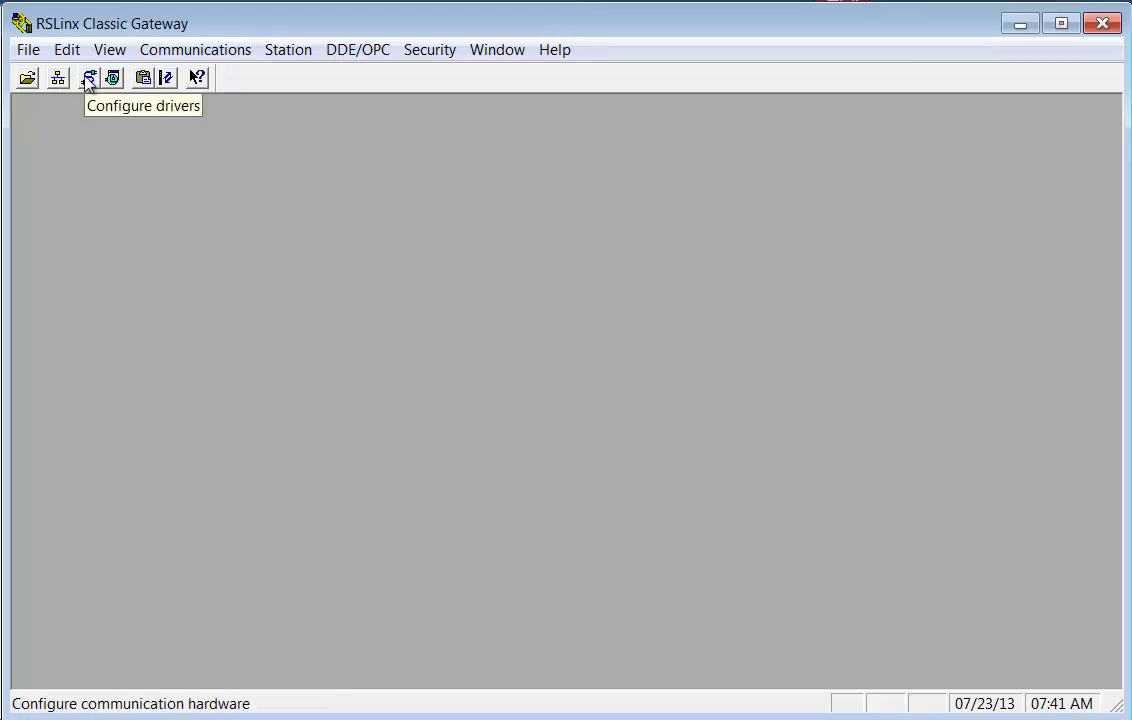
left_click(89, 79)
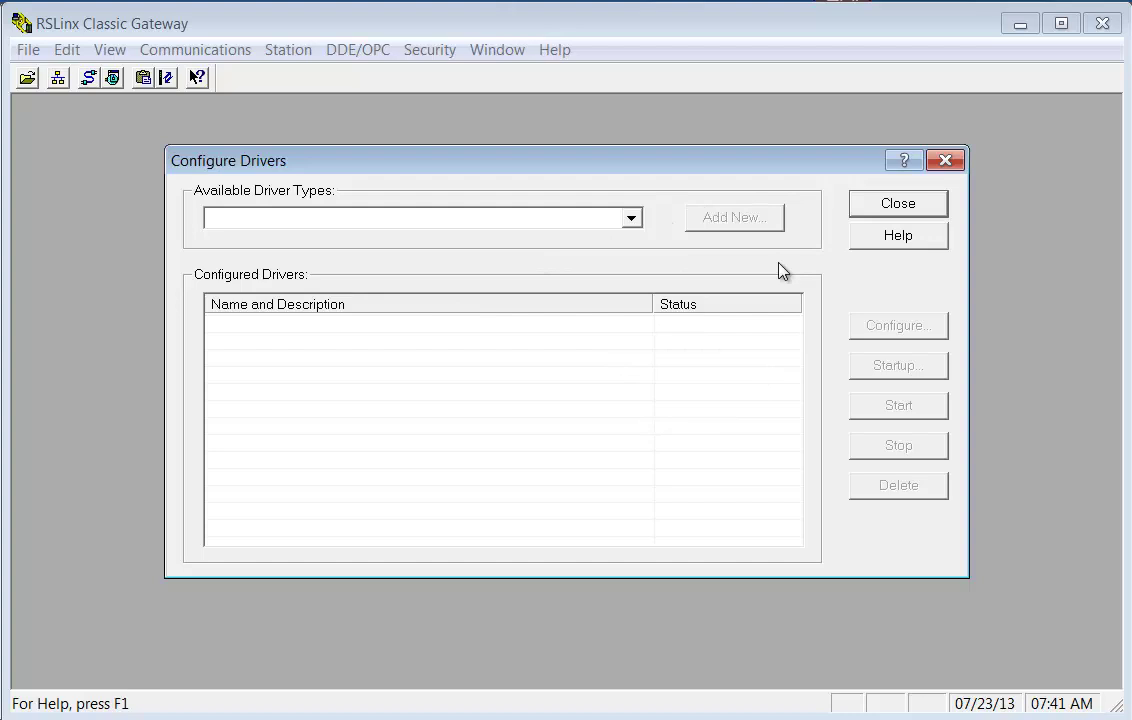
- Select RS-232 DF1 devices from the Available Driver Types list
left_click(632, 221)
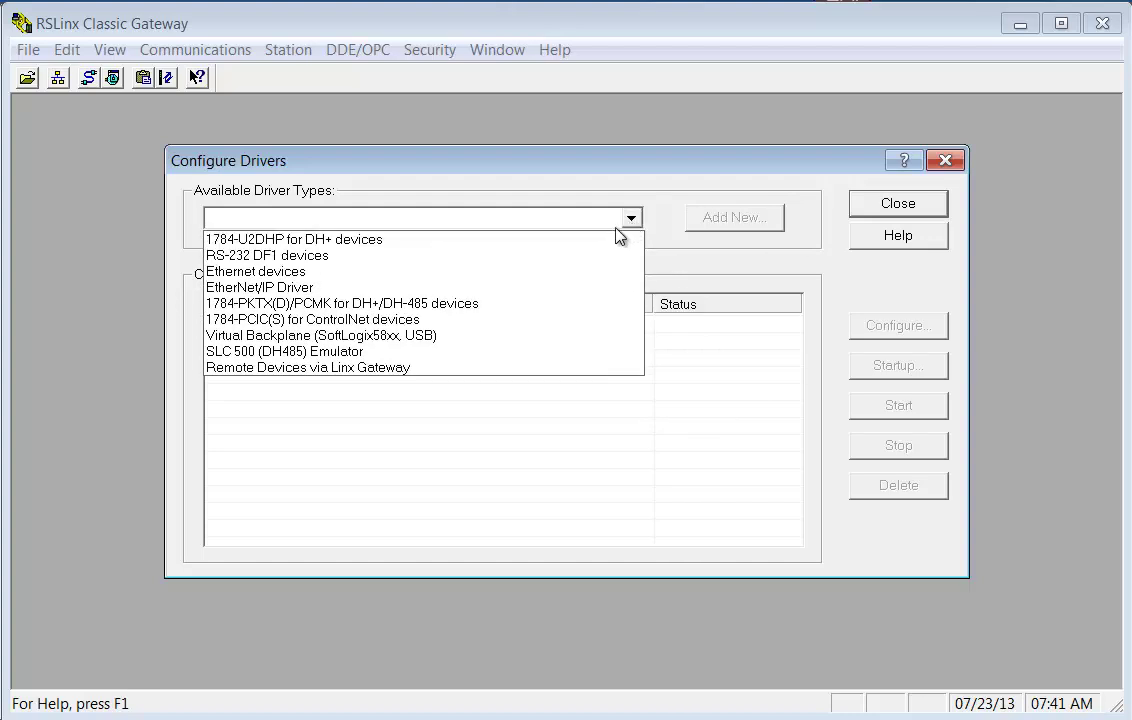
left_click(458, 262)
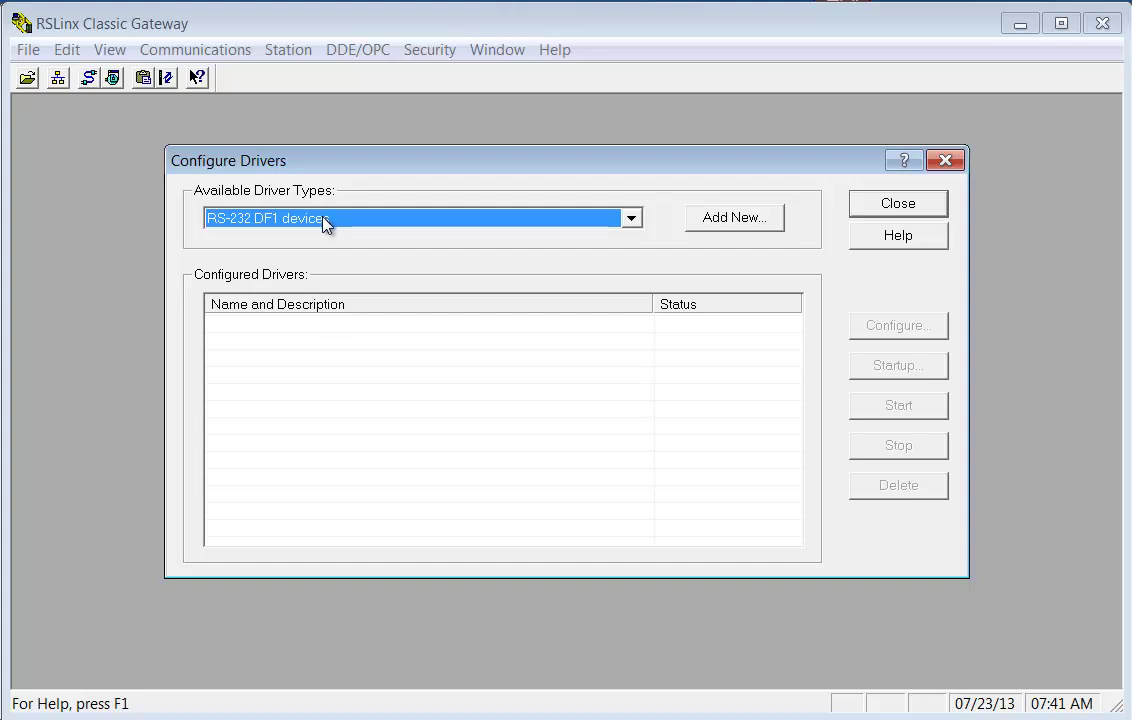
- Add a new RS-232 DF1 driver, keeping the default name AB_DF1-1
left_click(735, 220)
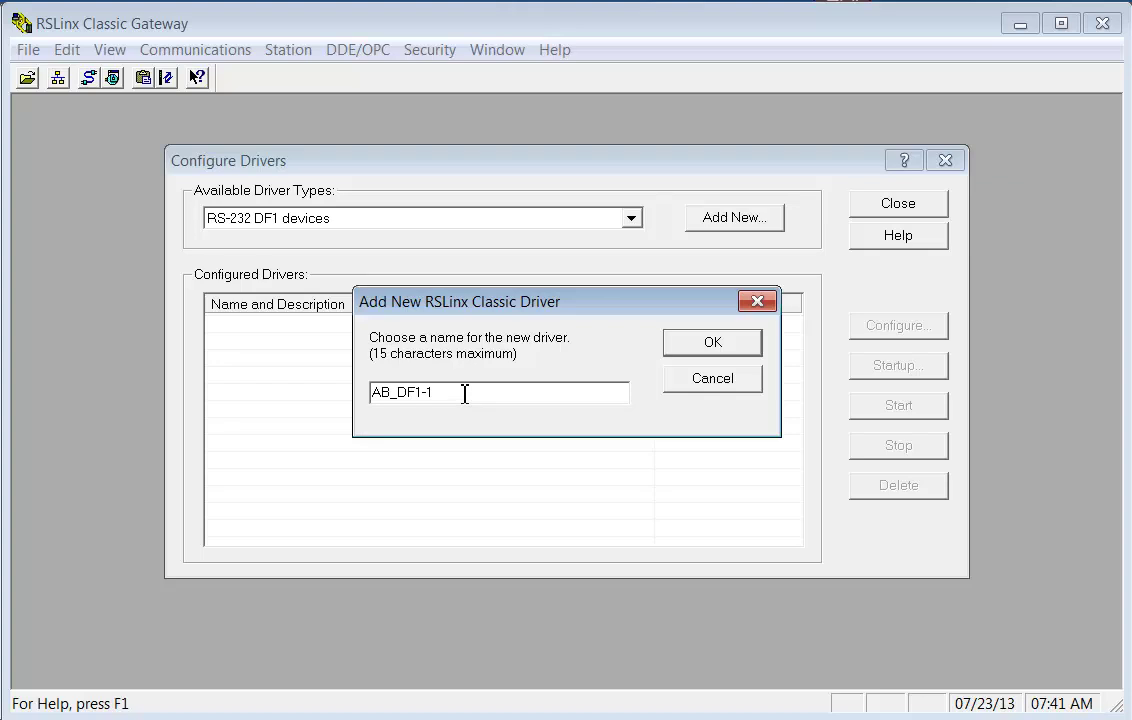
left_click(724, 346)
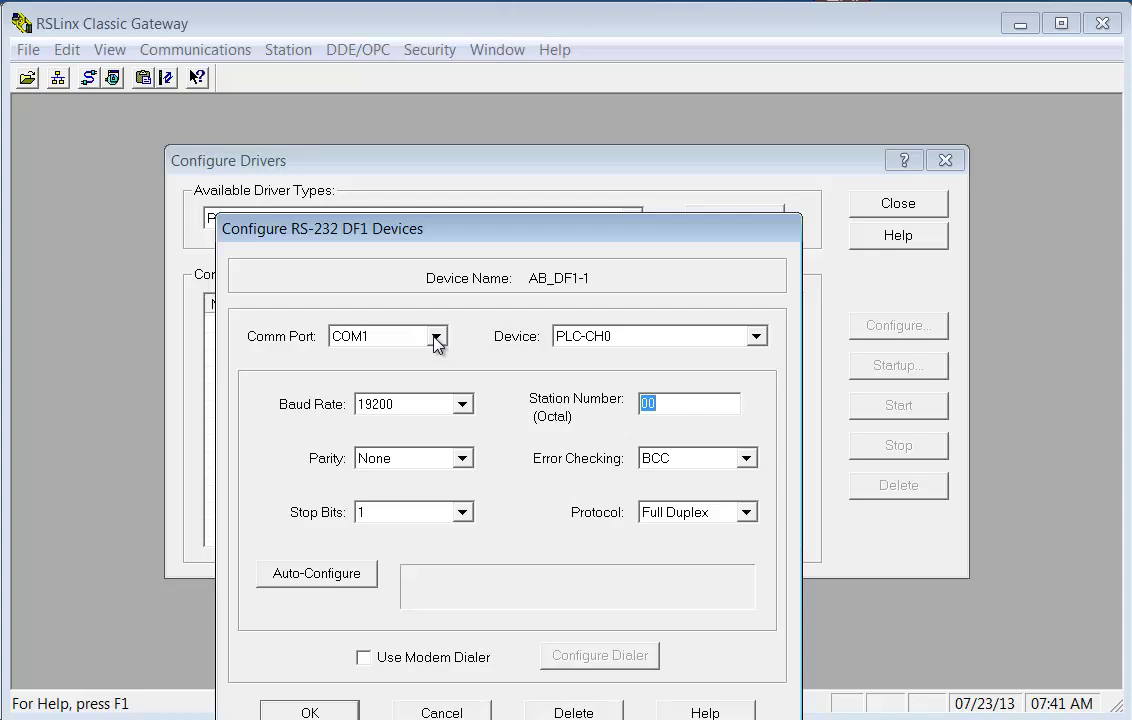
- Choose COM4 as the AB_DF1-1 driver's comm port
left_click(436, 337)
left_click(411, 408)
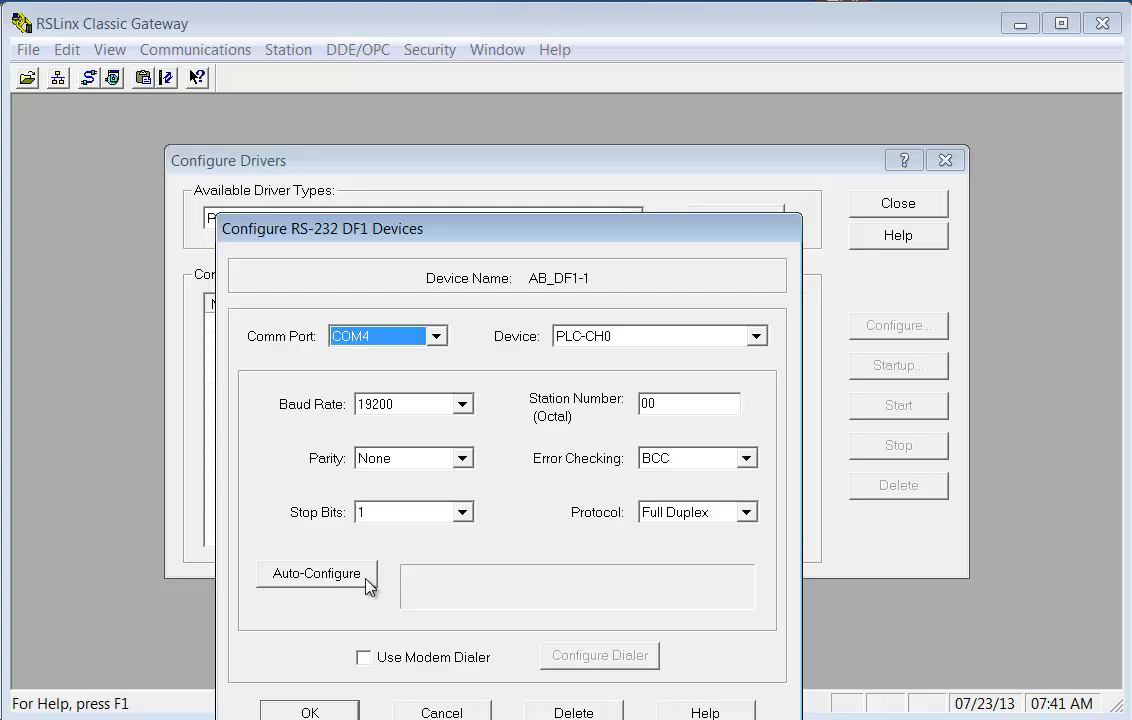
- Auto-configure the driver to detect Logix 5550 / CompactLogix, then save it with OK
left_click(366, 584)
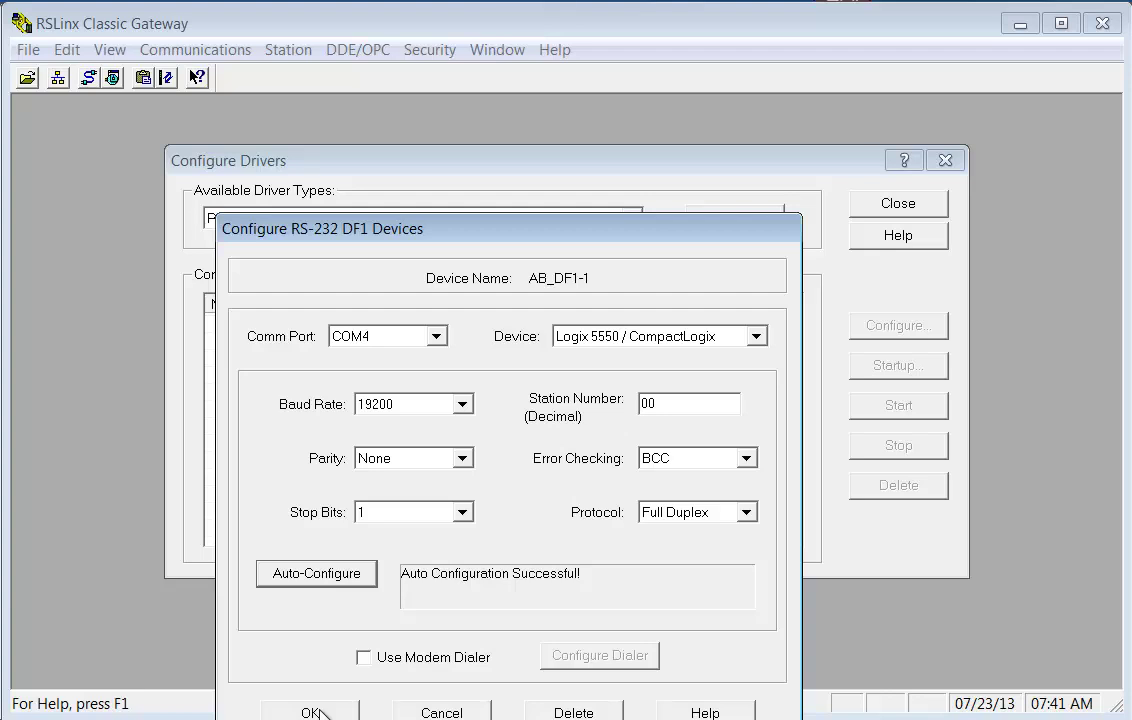
left_click(316, 712)
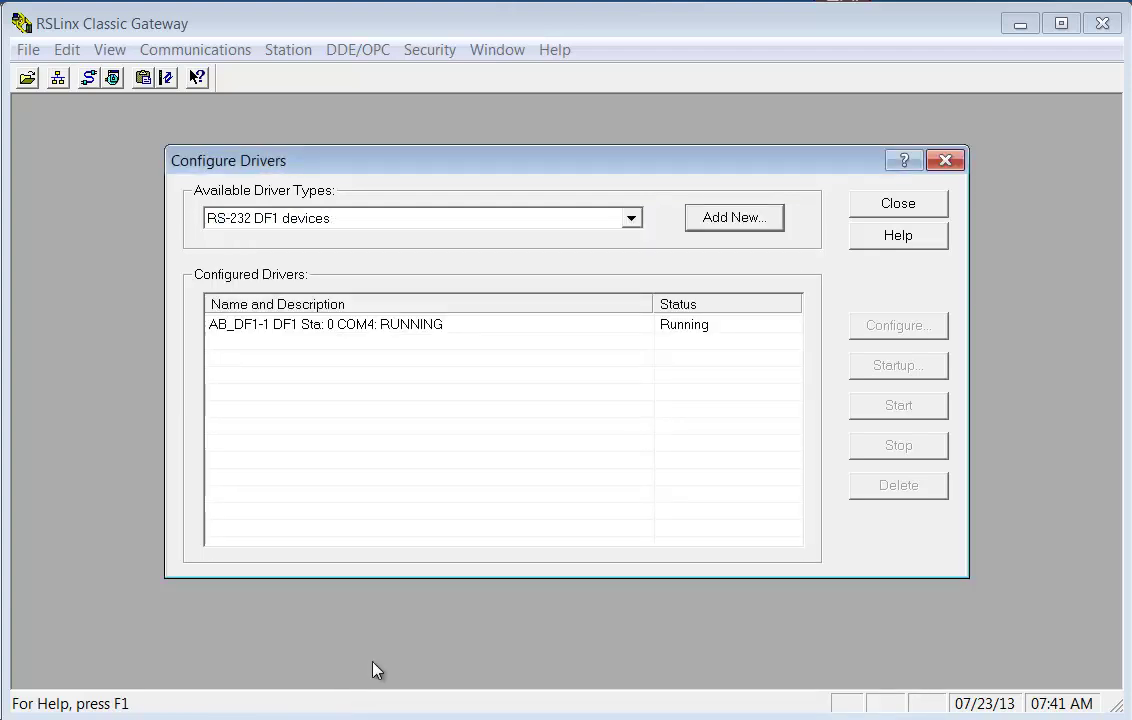
- Close Configure Drivers, open RSWho, expand AB_DF1-1 and widen the device tree pane
left_click(895, 205)
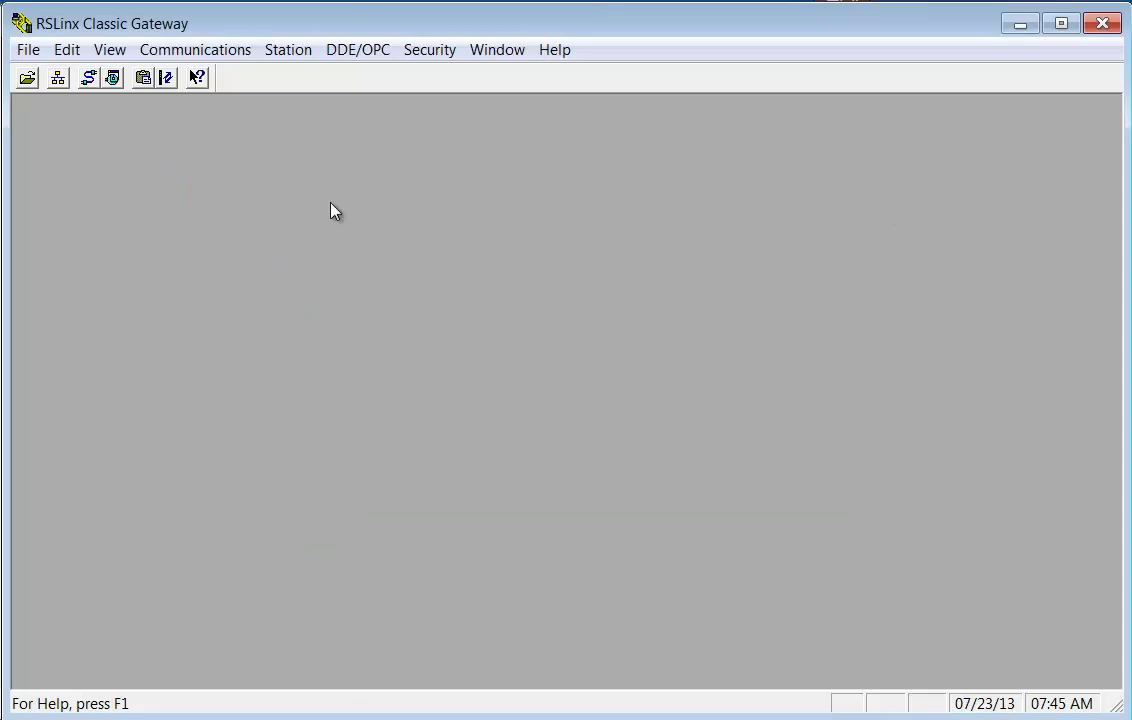
left_click(57, 78)
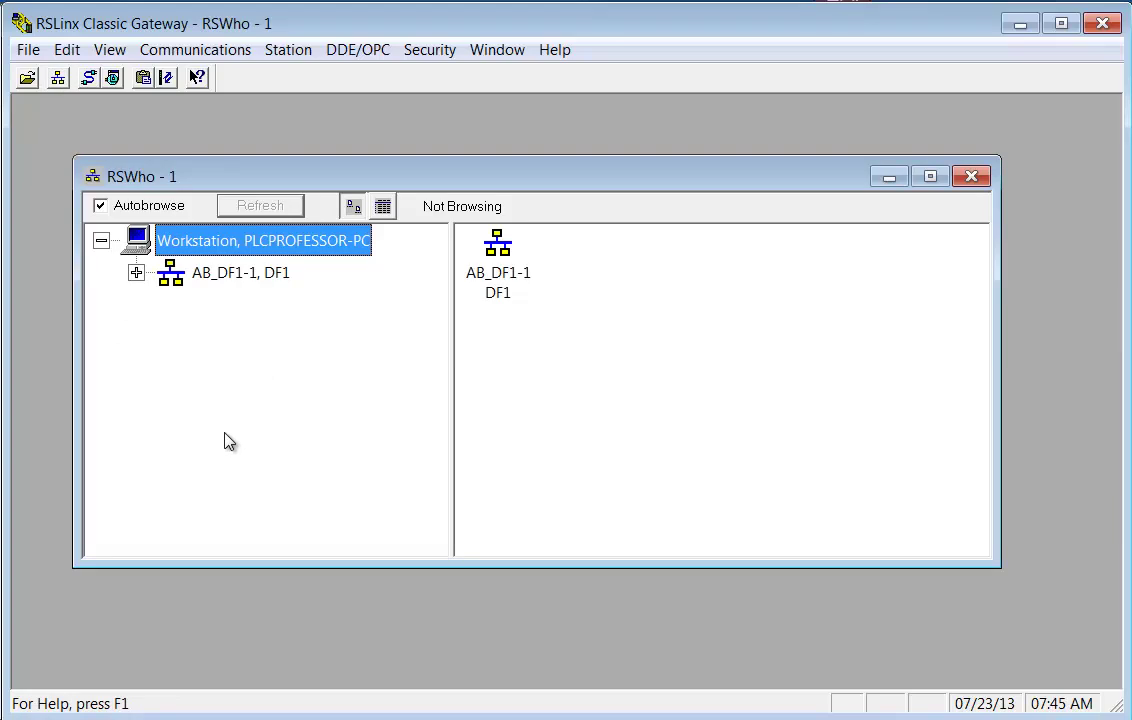
left_click(137, 274)
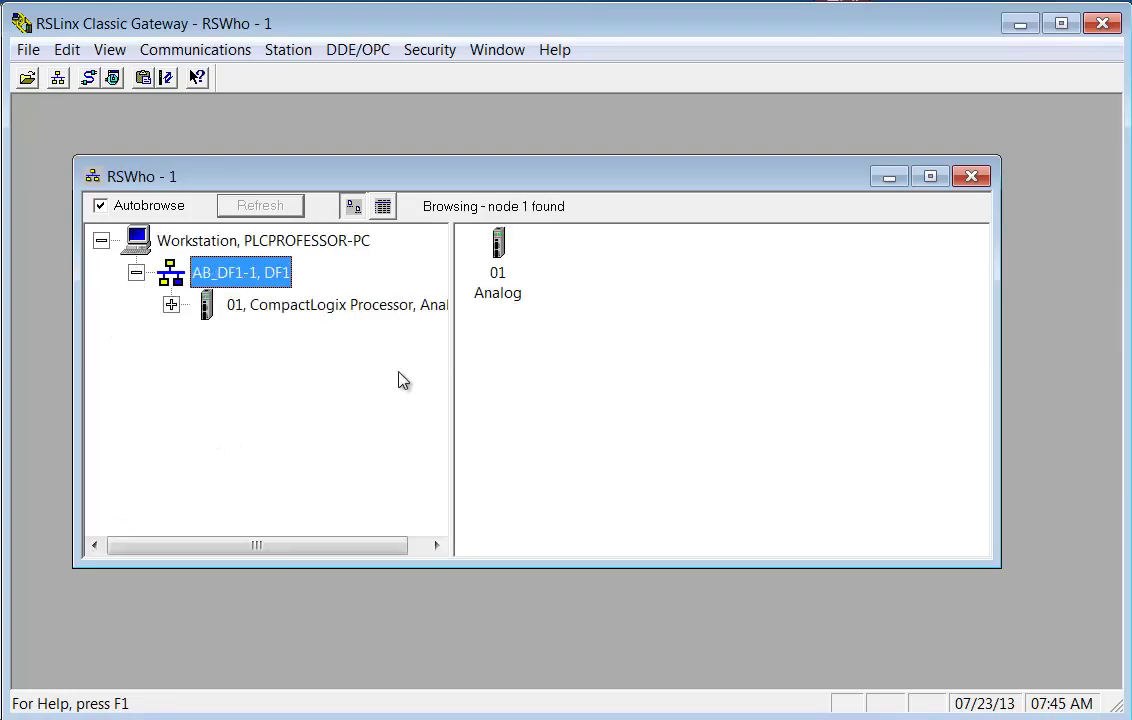
left_click_drag(455, 382, 553, 387)
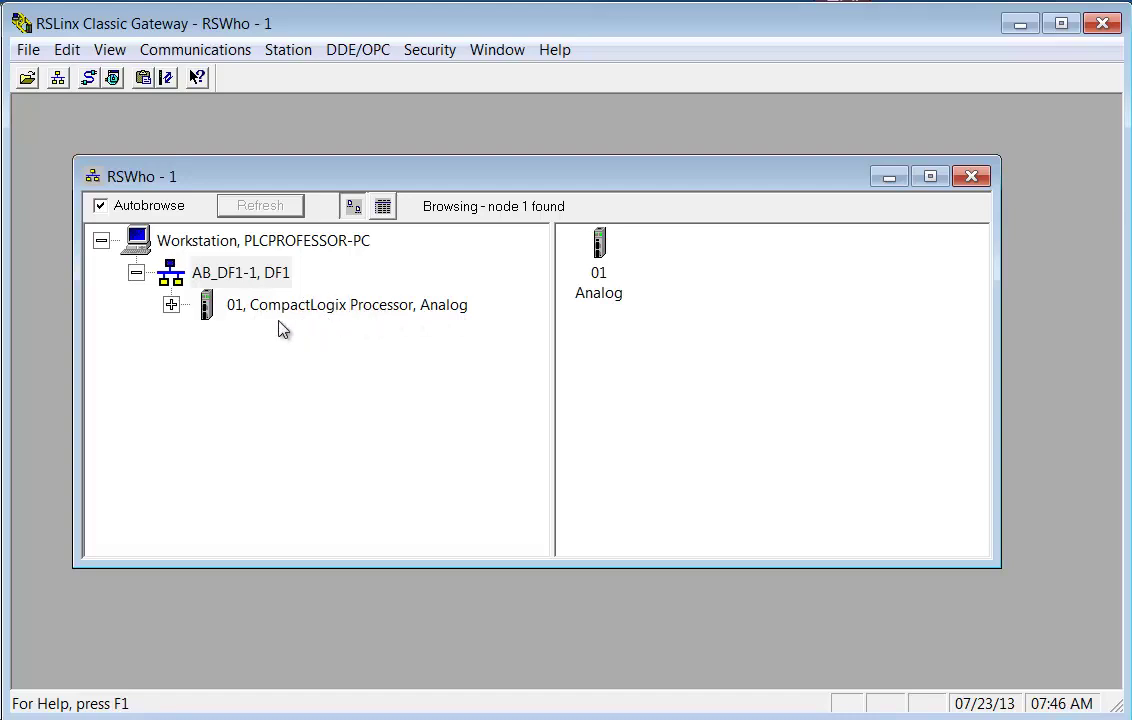
- Expand 01 CompactLogix Processor and its backplane to list modules 00, 01 and 03
left_click(172, 305)
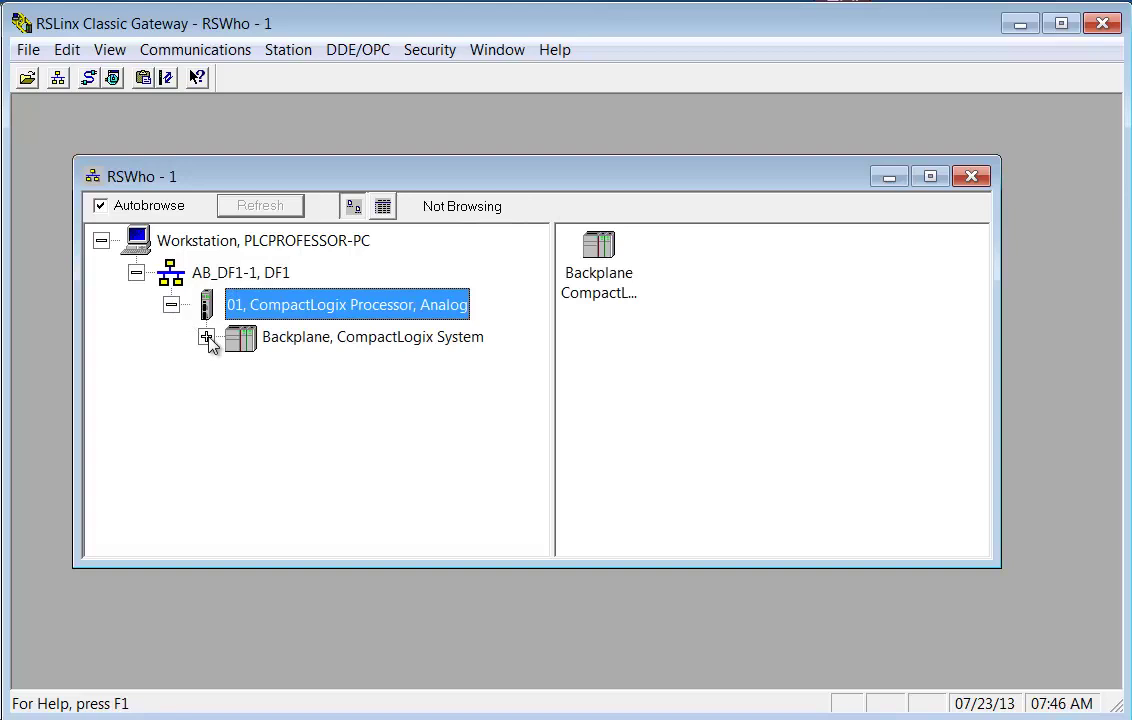
left_click(206, 338)
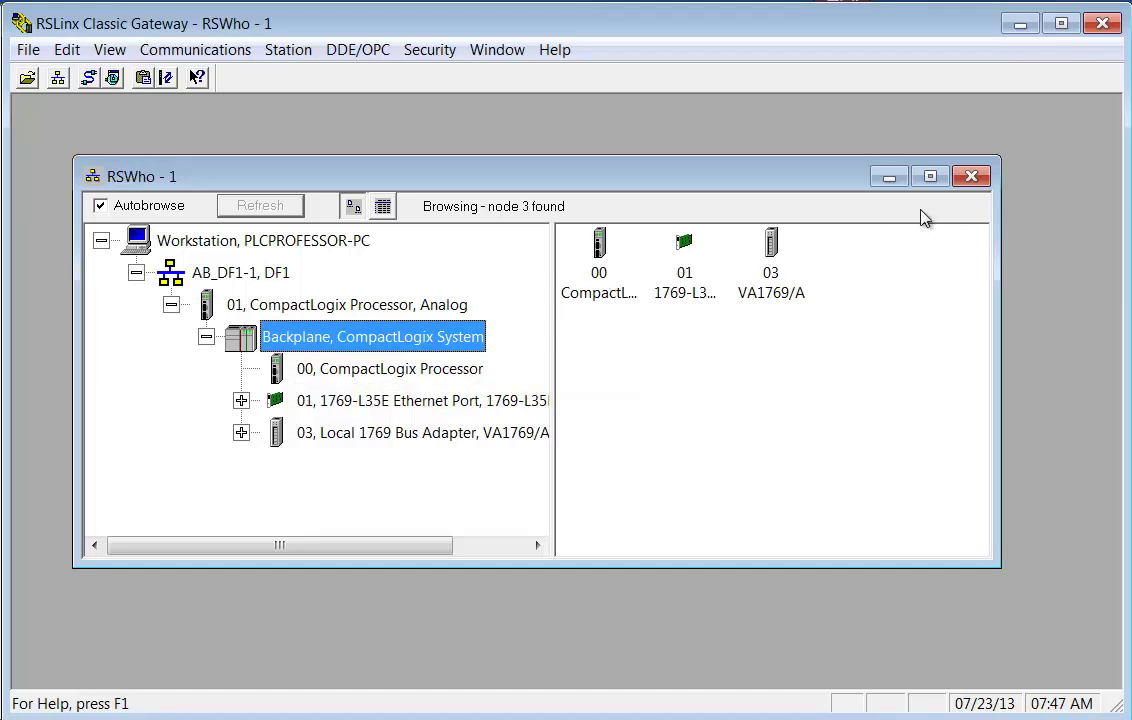
- Close RSWho, reopen Configure Drivers, and bring up the Startup Mode settings for AB_DF1-1
left_click(971, 176)
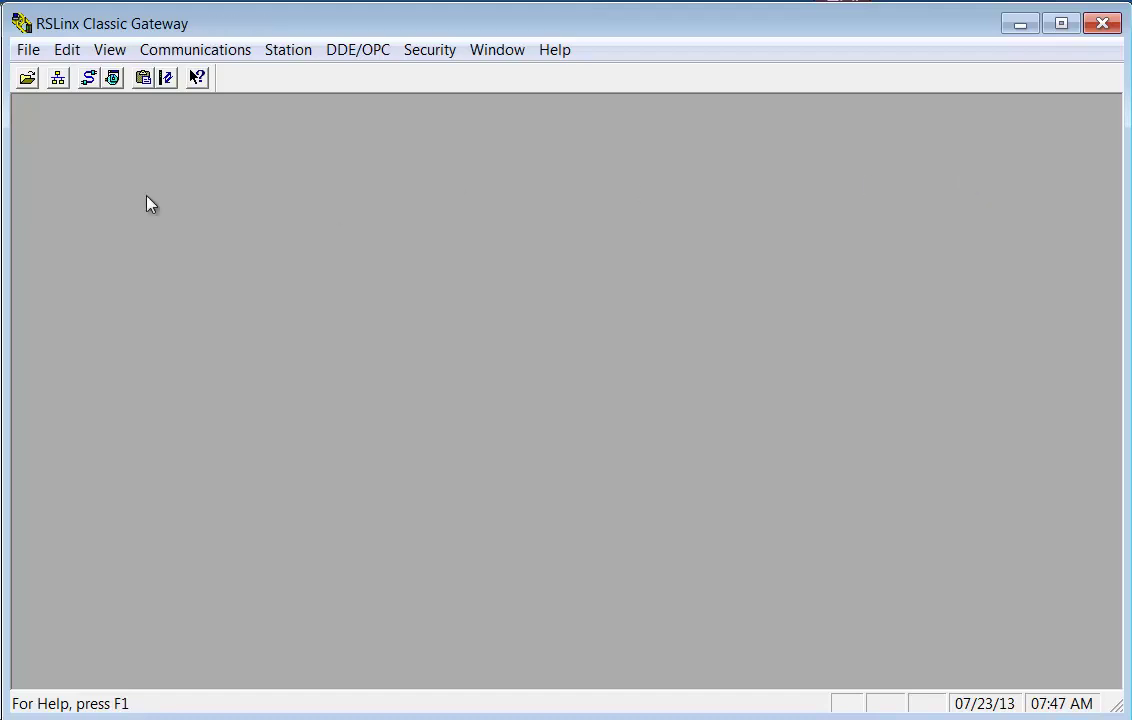
left_click(87, 82)
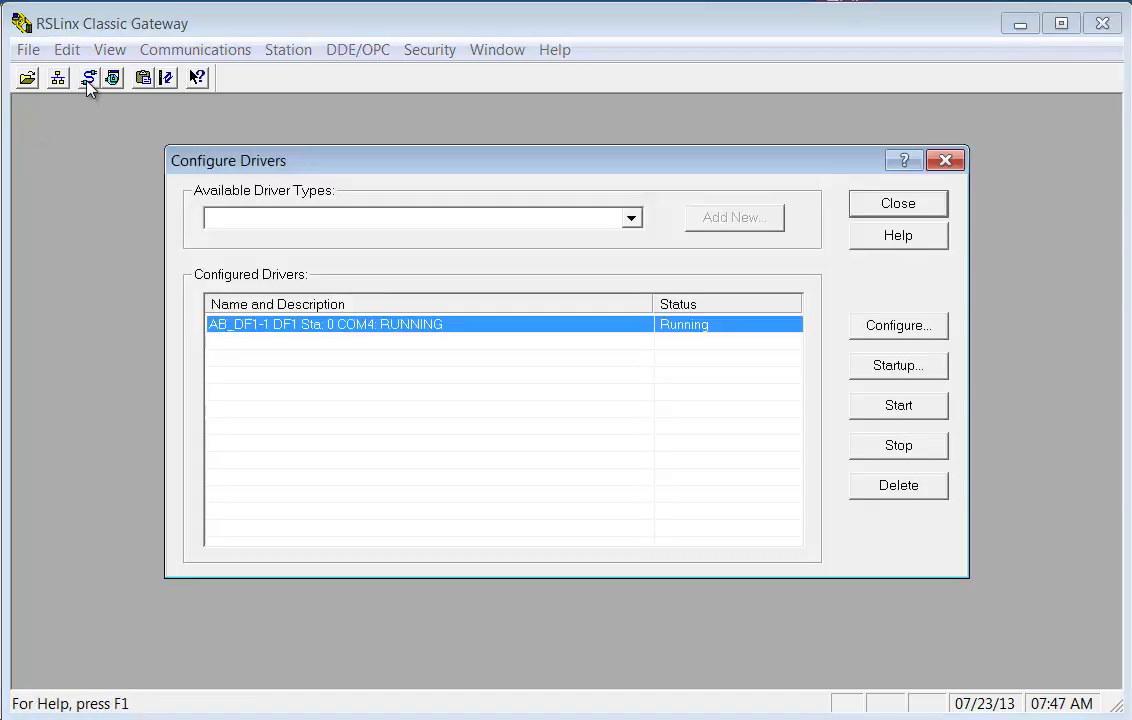
left_click(874, 370)
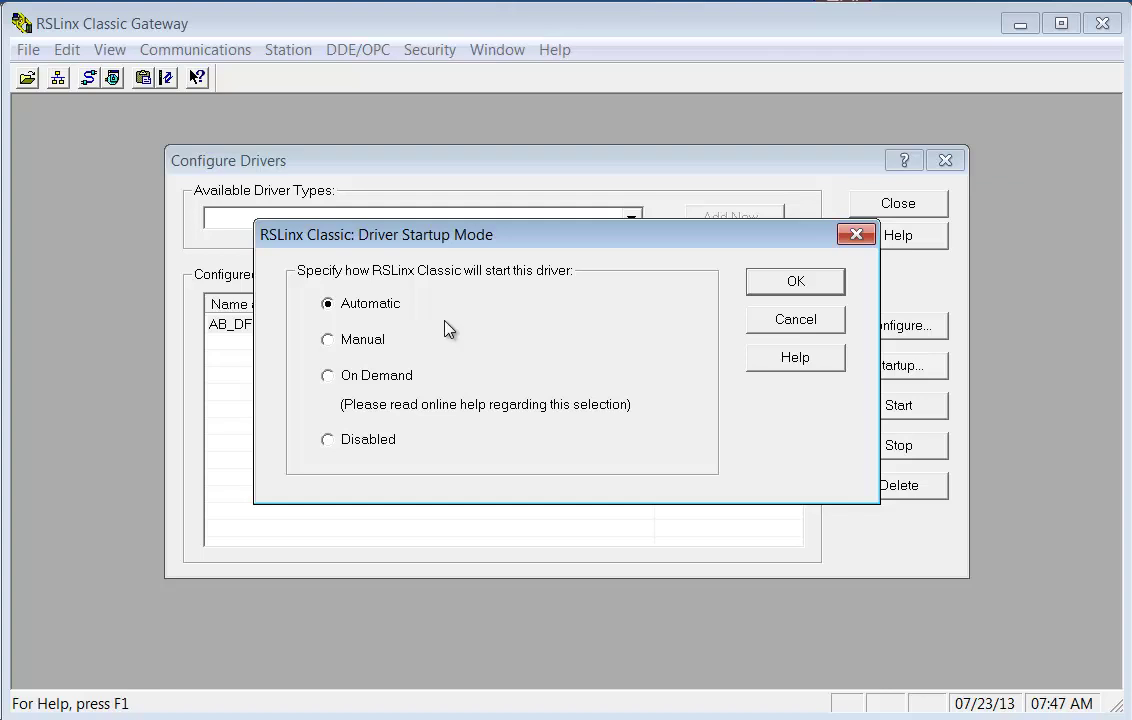
- Move the Driver Startup Mode dialog aside to check AB_DF1-1's status and its Automatic setting
left_click_drag(522, 244, 566, 398)
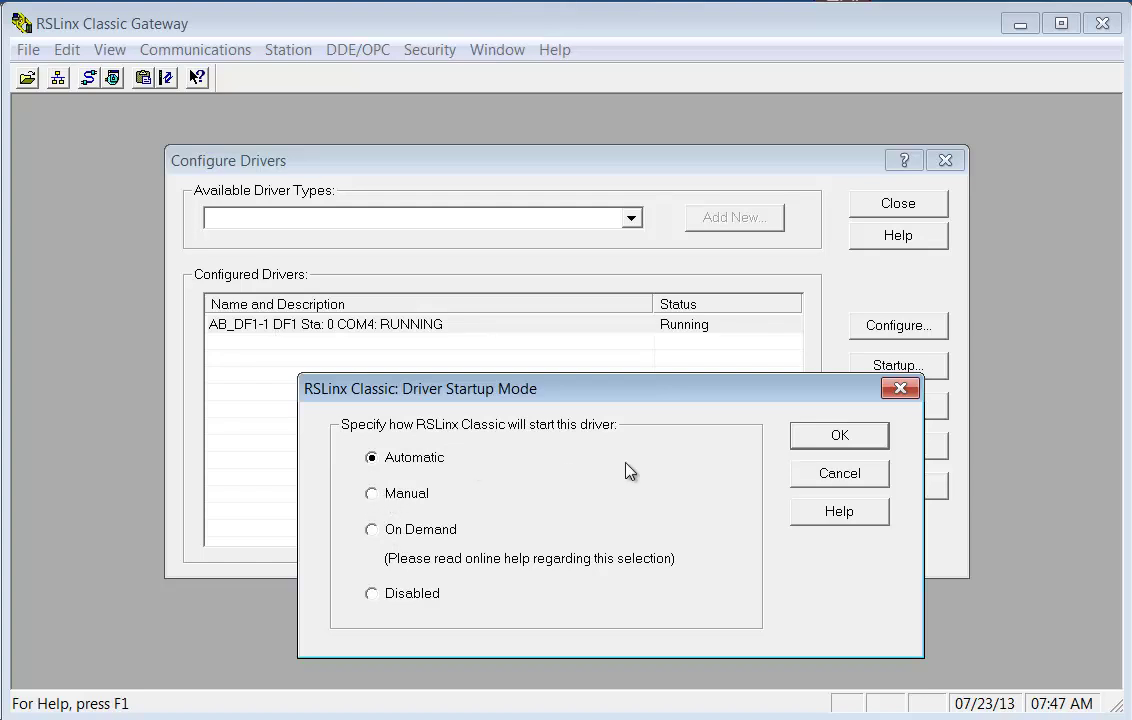
- Dismiss the AB_DF1-1 startup settings unchanged, leaving the driver on Automatic and Running on COM4
left_click(832, 476)
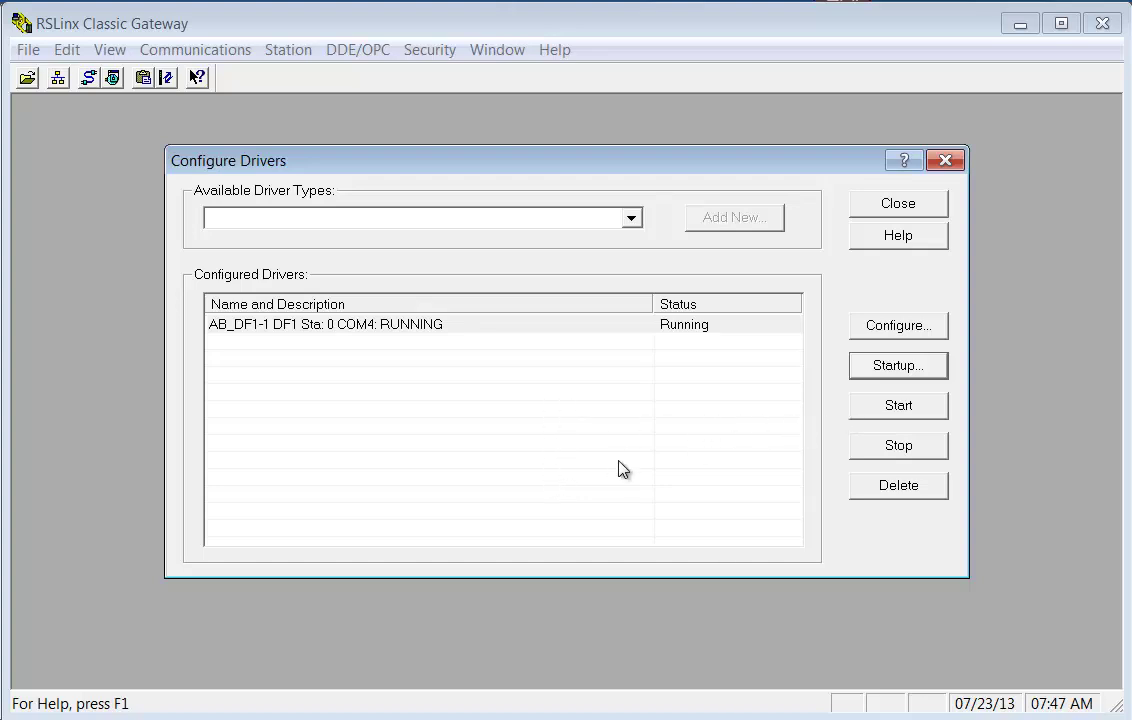
left_click(893, 210)
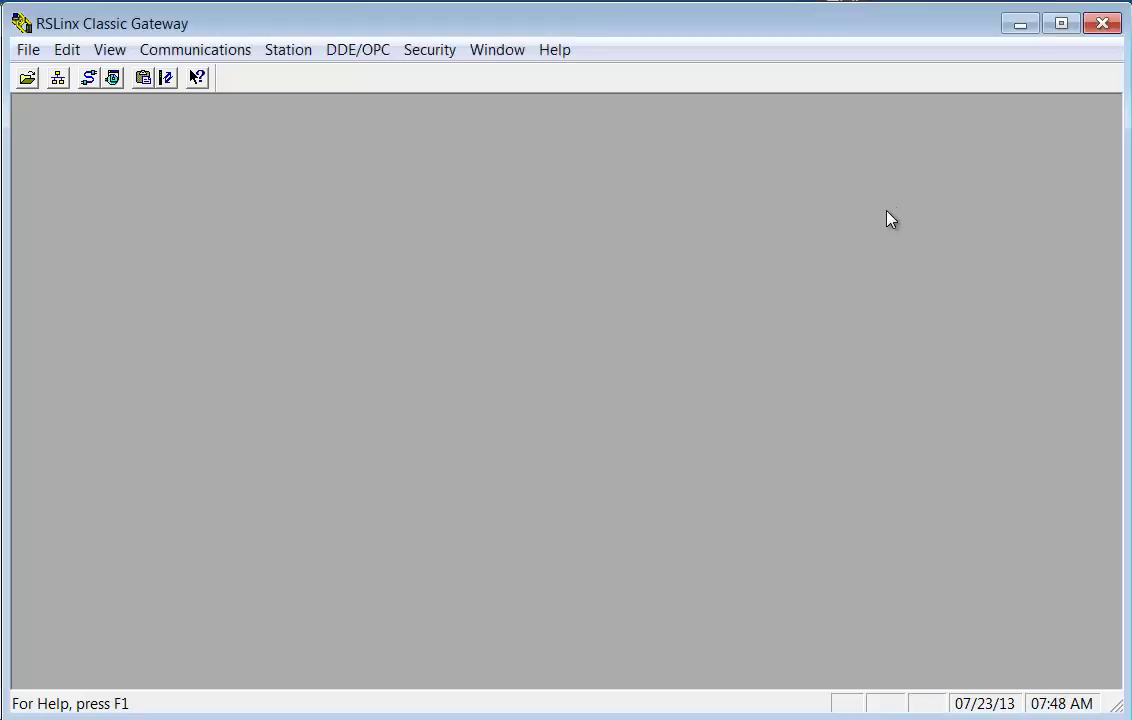